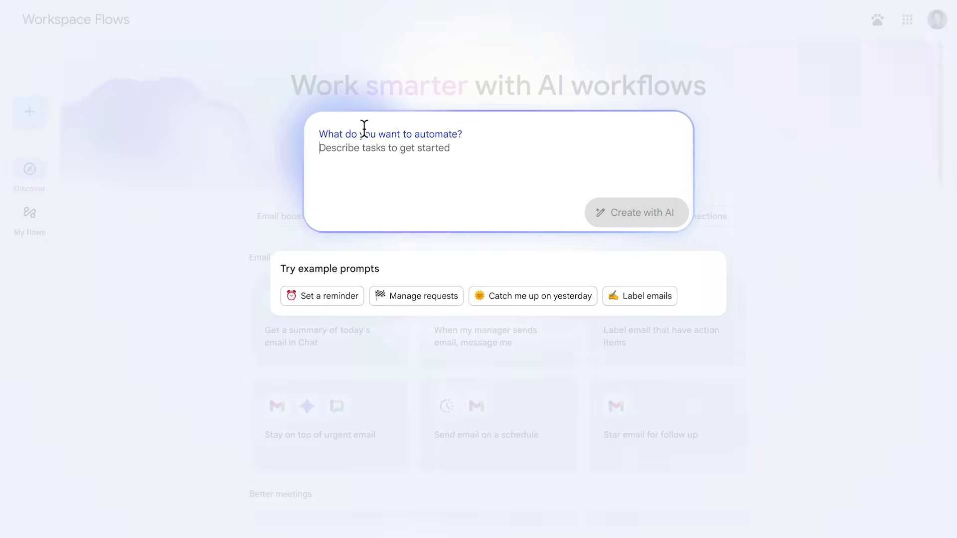
Paste the support-email automation description and FAQ doc link, then view the Summarize step
type("Whenever I get a customer support email, label it as Support, and then draft a response based on this FAQ doc:")
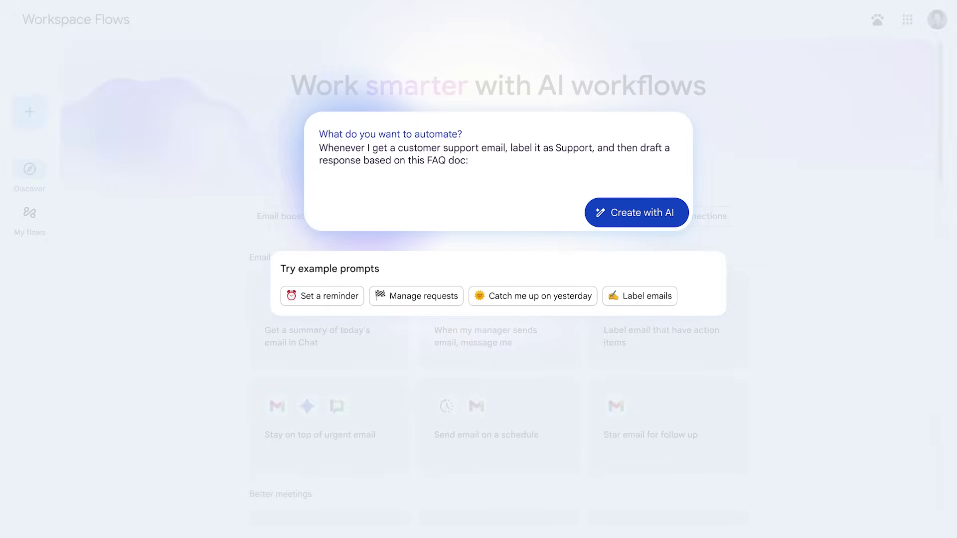
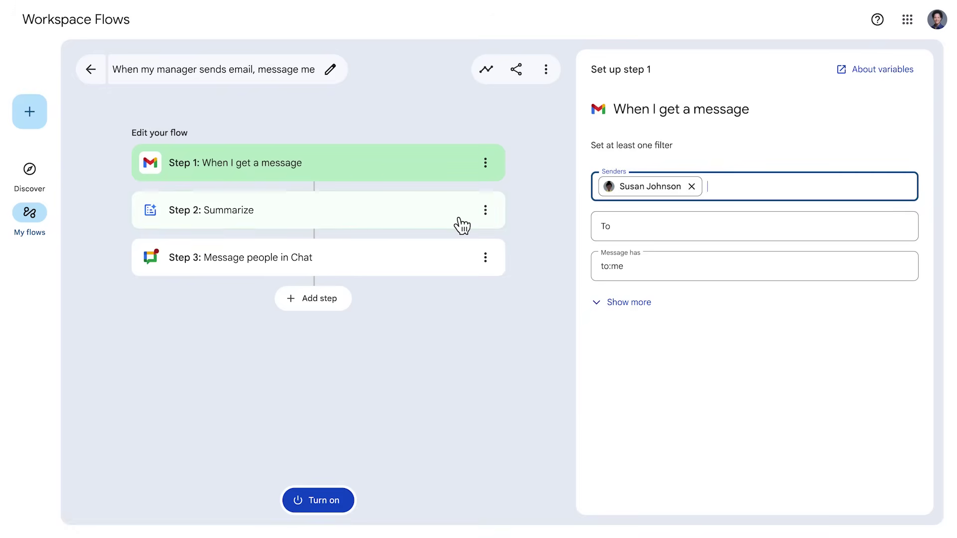
left_click(459, 224)
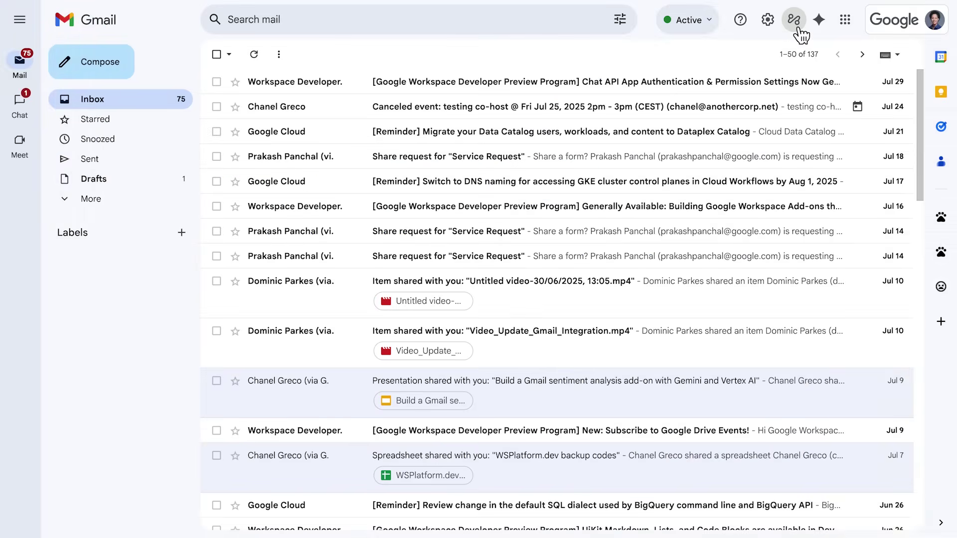
Open the Workspace Flows side panel beside the Gmail inbox to list my flows
left_click(798, 27)
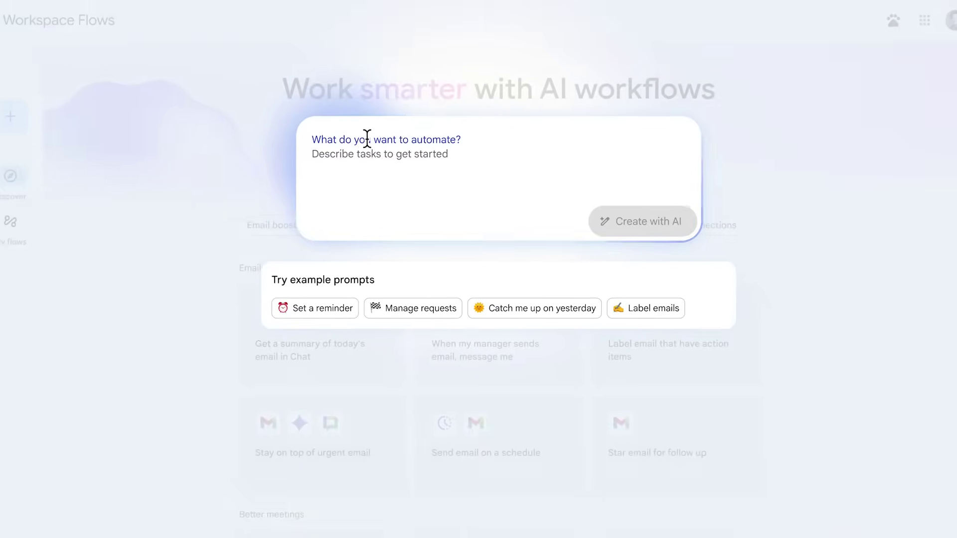
Generate an AI flow that labels customer support emails Support and drafts replies from the FAQ doc
type("W")
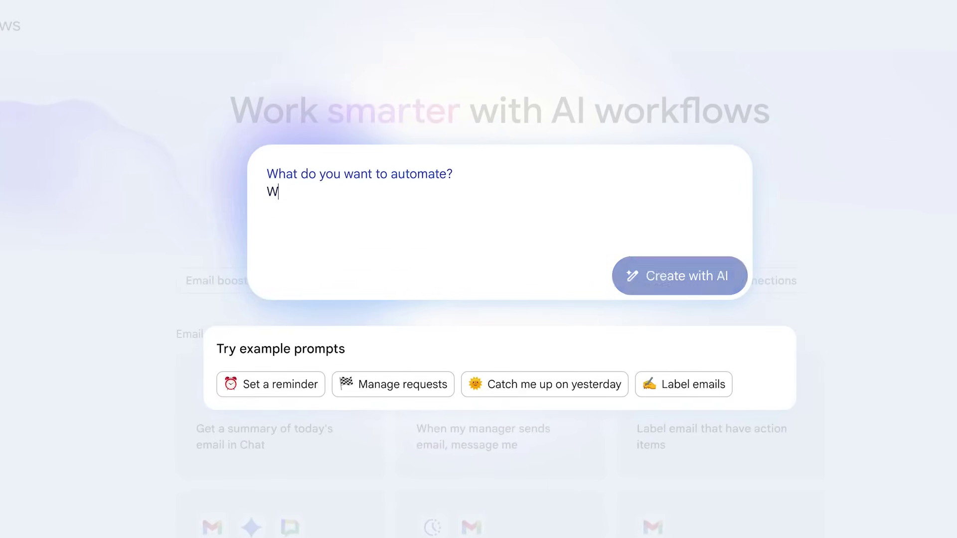
type("henever")
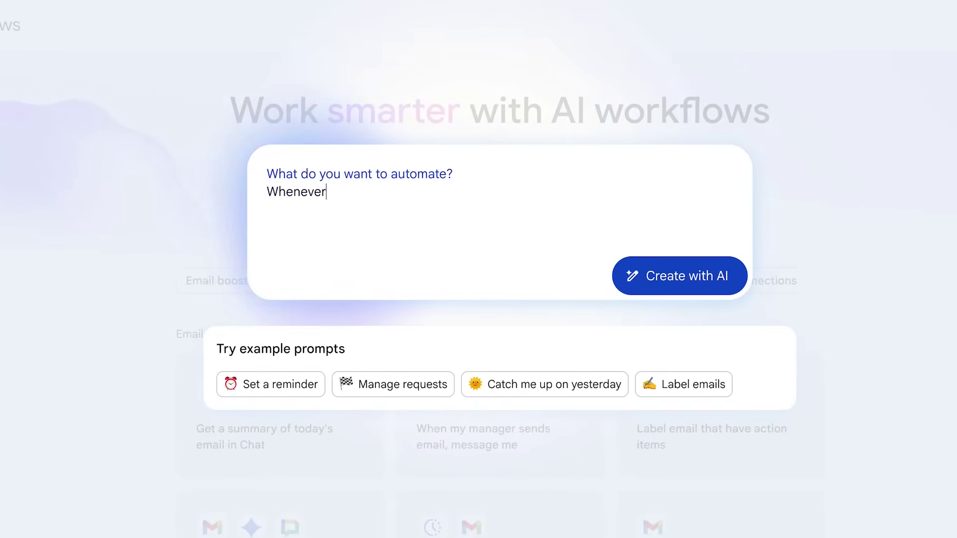
type(" I get a customer support email, label it as Support, and then draft a response based on this FAQ doc:")
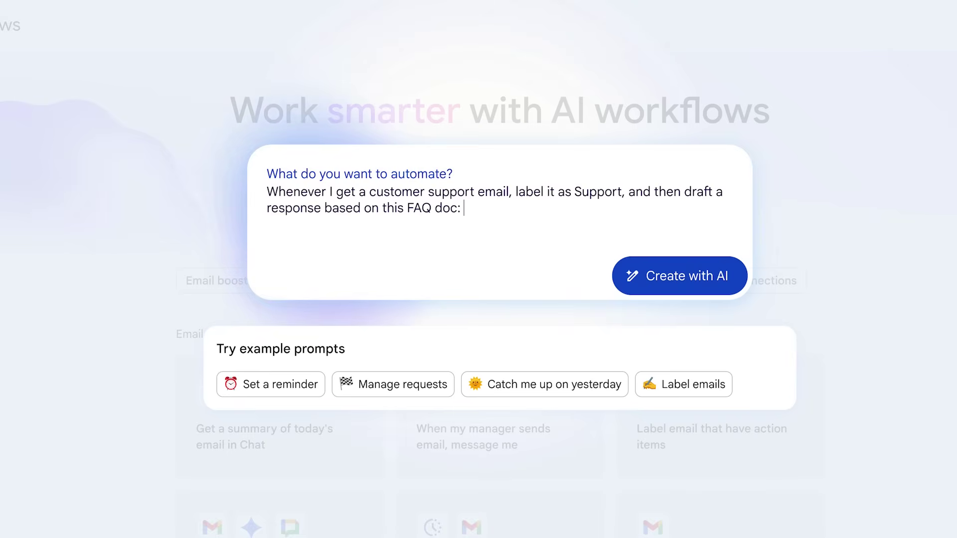
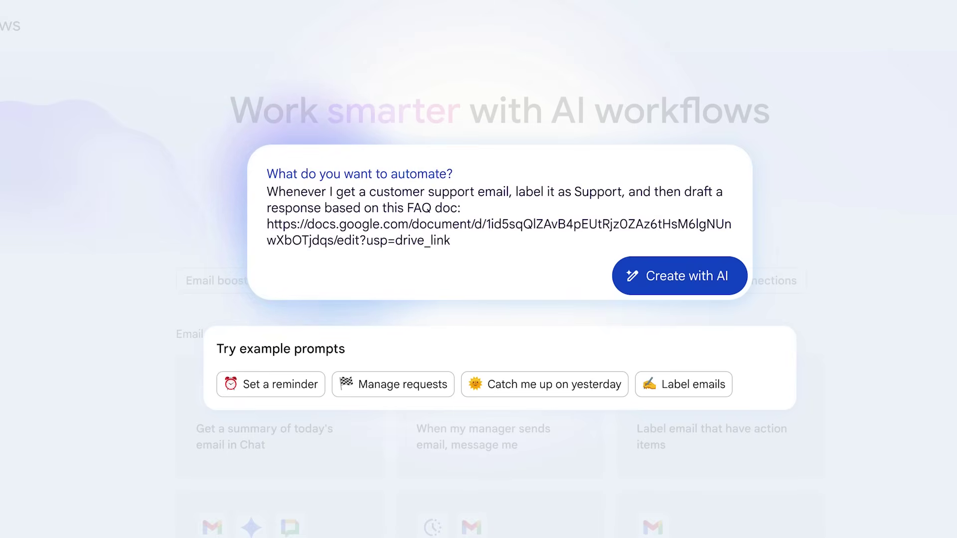
left_click(728, 277)
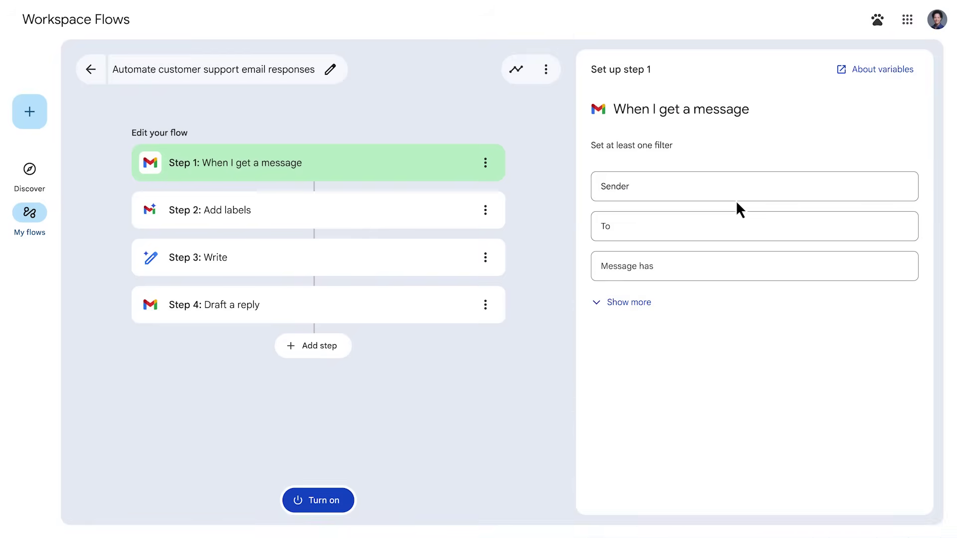
Set the Add labels step to the existing Support label and turn the support flow on
left_click(486, 212)
left_click(486, 212)
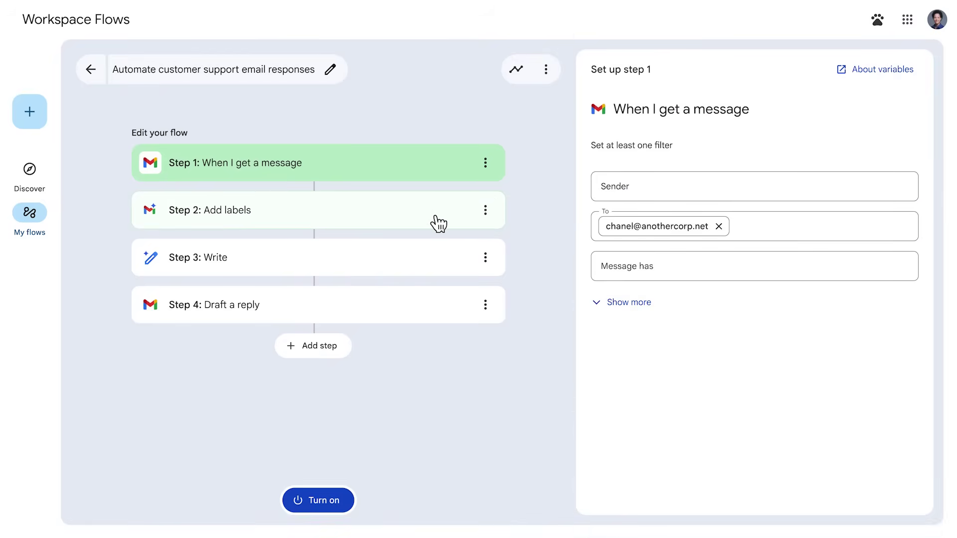
left_click(421, 224)
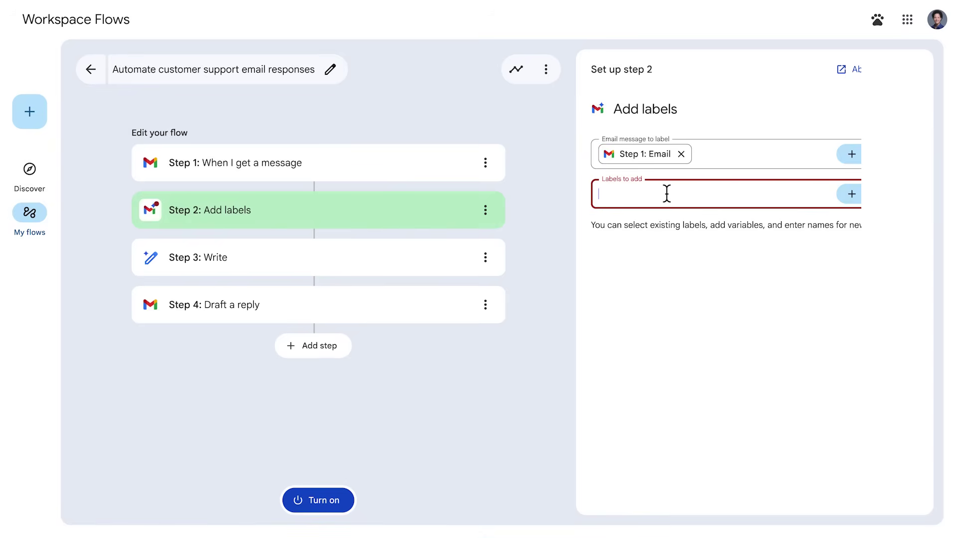
type("Support")
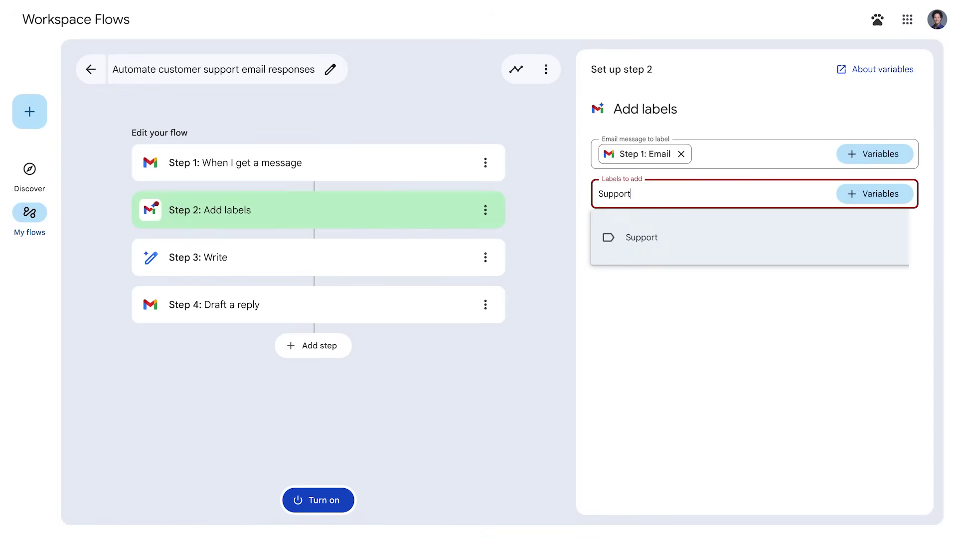
left_click(651, 241)
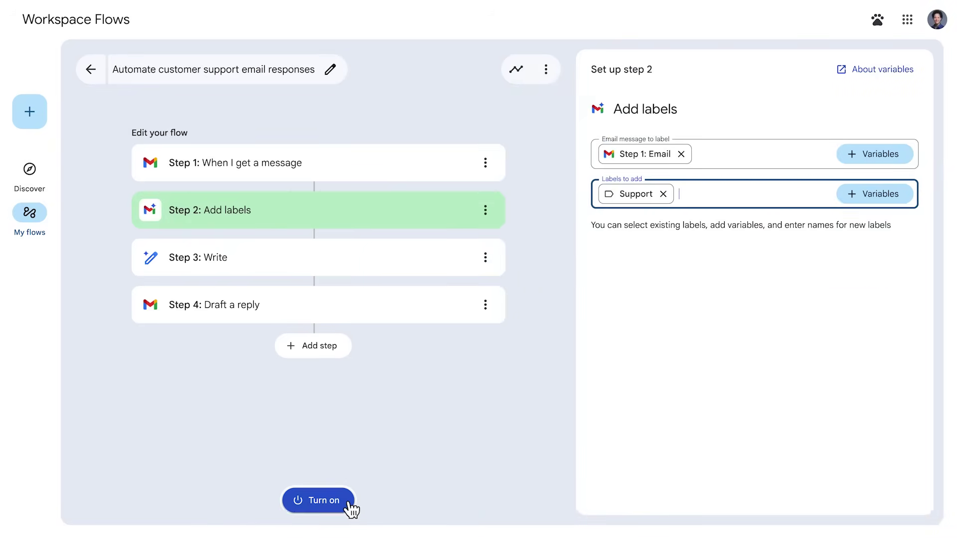
left_click(348, 503)
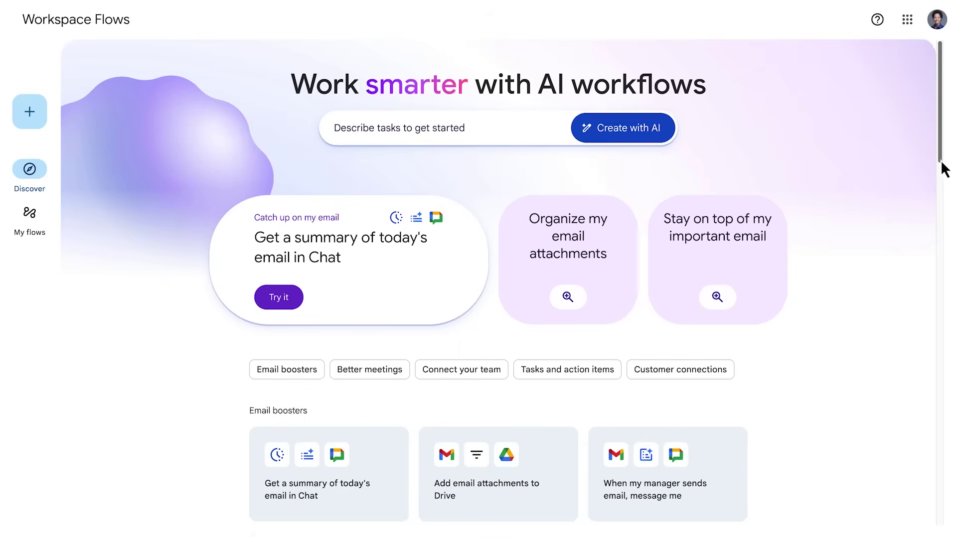
Pick the 'When my manager sends email, message me' template under Email boosters
left_click_drag(941, 162, 941, 203)
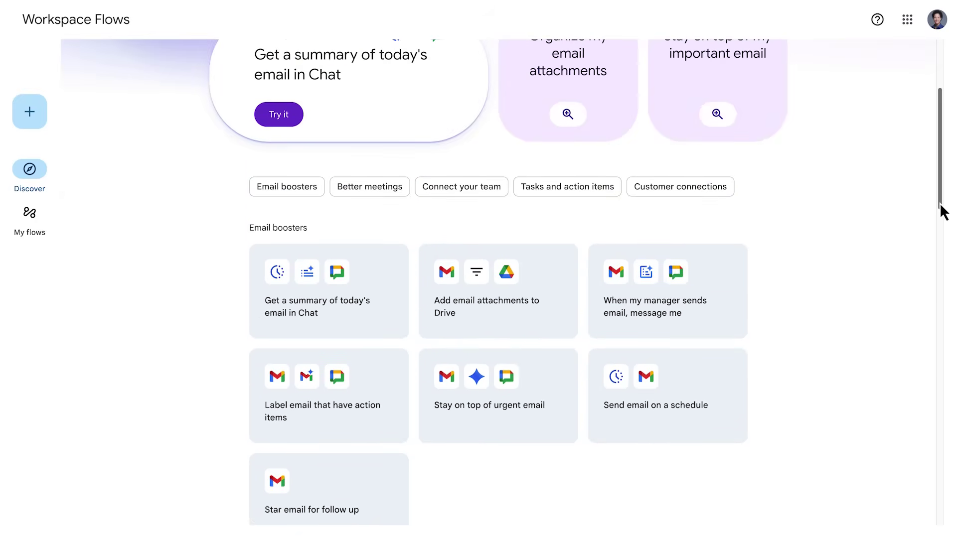
left_click(721, 313)
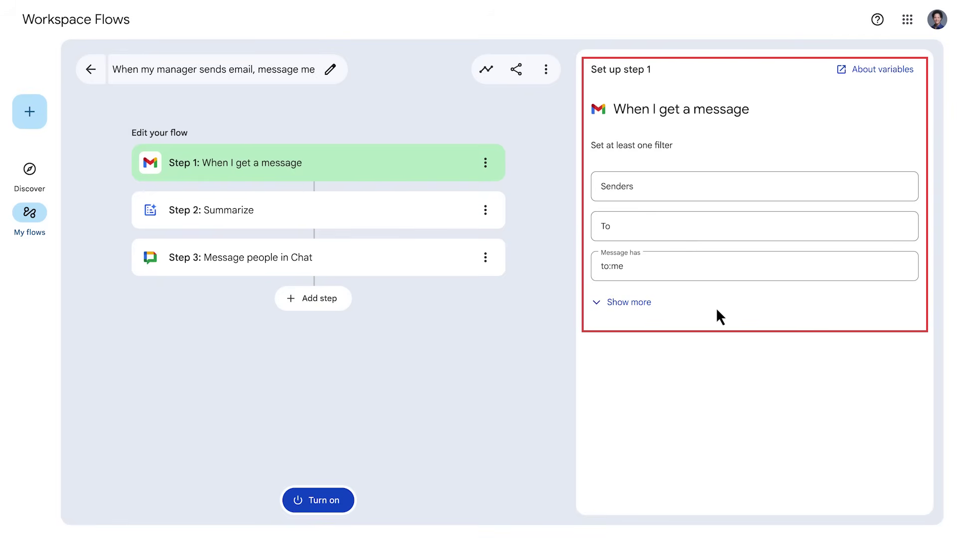
Review the Summarize and Chat steps, then filter the email trigger to the manager as sender
left_click(461, 221)
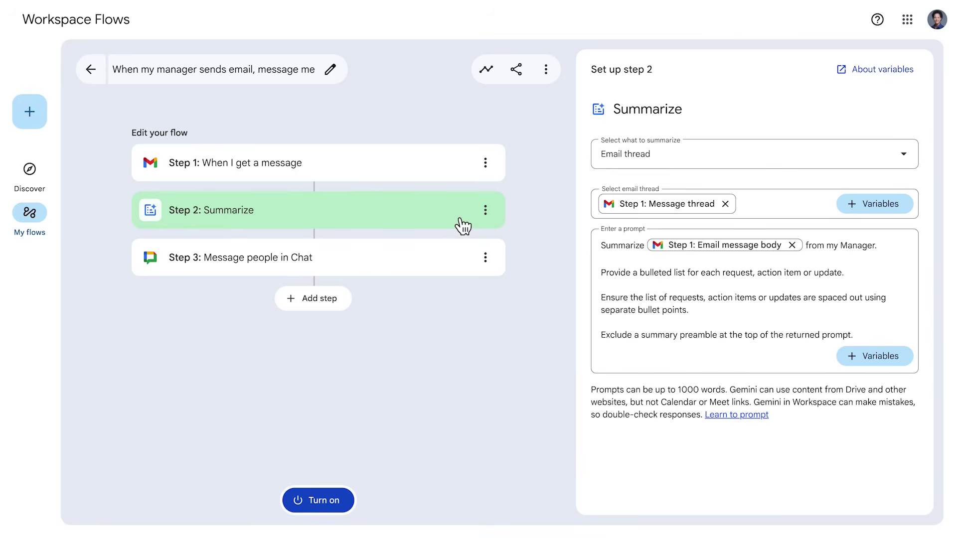
left_click(465, 259)
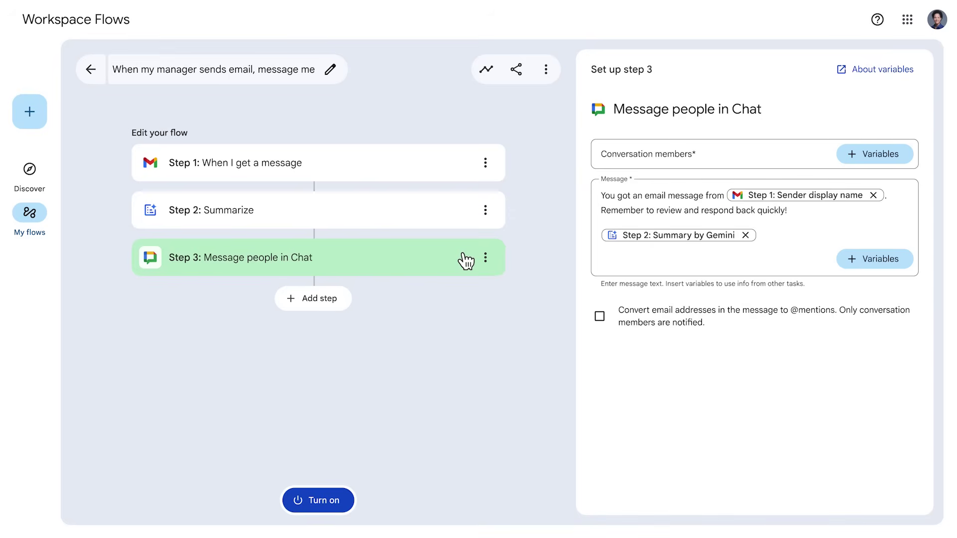
left_click(457, 177)
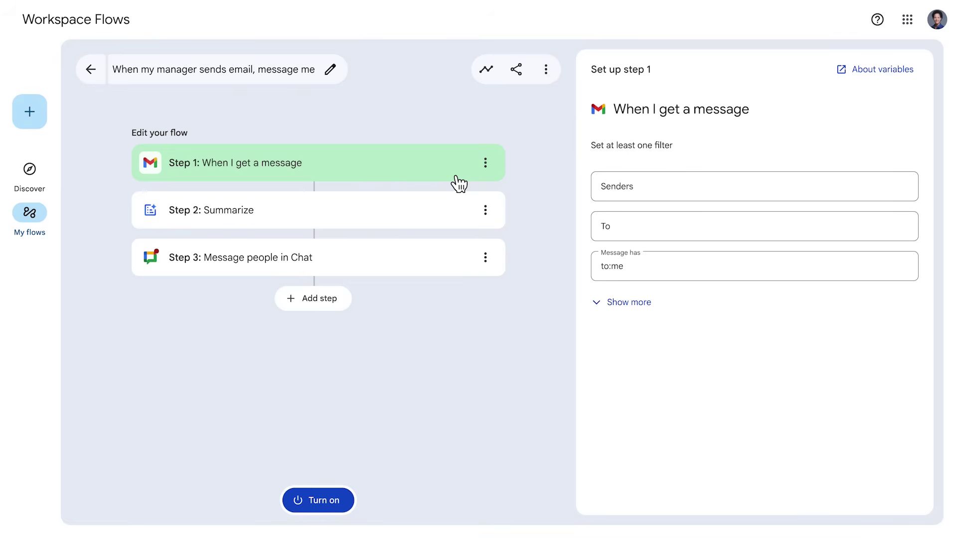
left_click(627, 187)
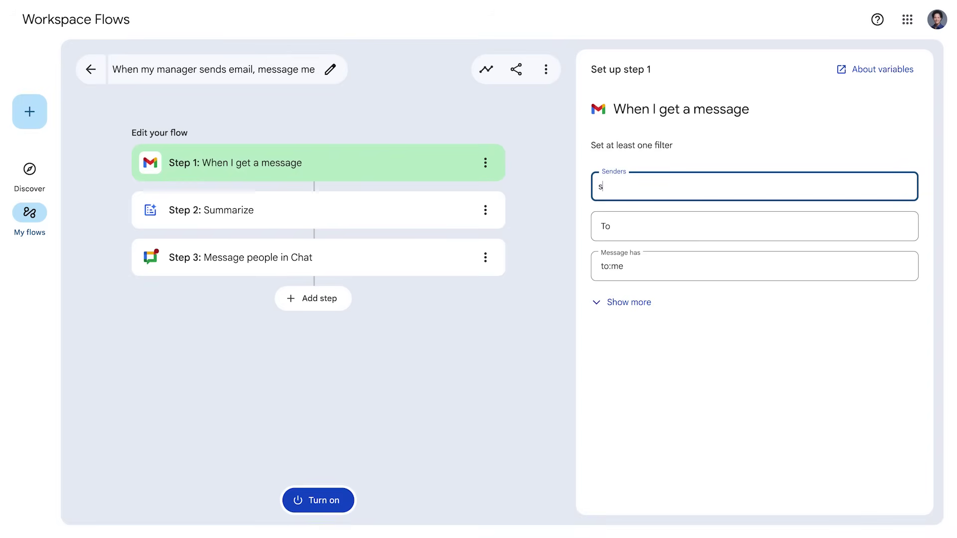
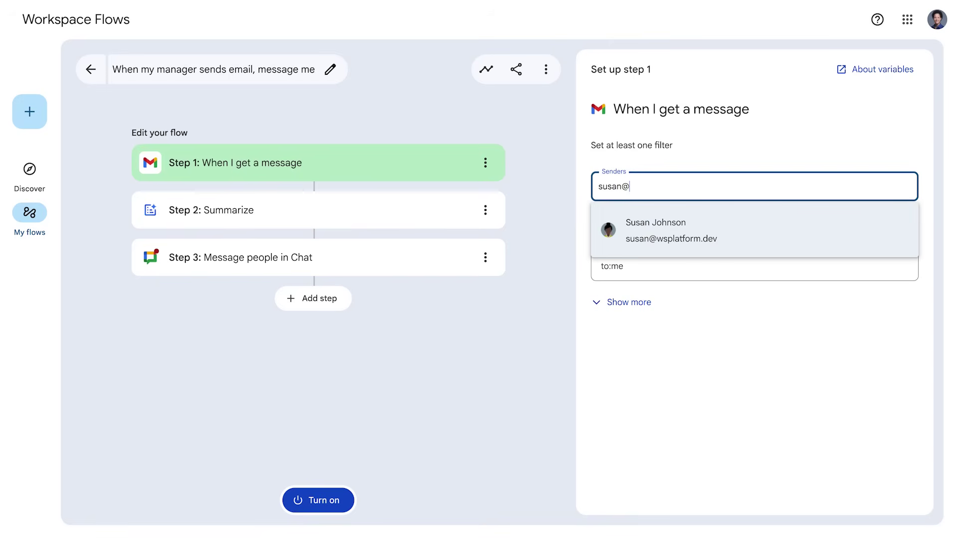
left_click(657, 247)
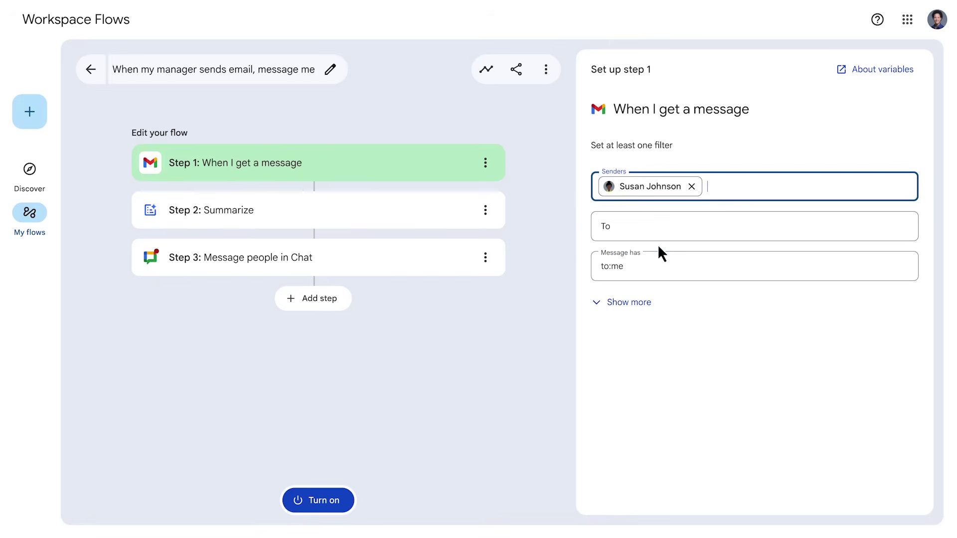
Add the suggested contact as a Chat conversation member after reviewing Step 2, then add a fourth step
left_click(460, 222)
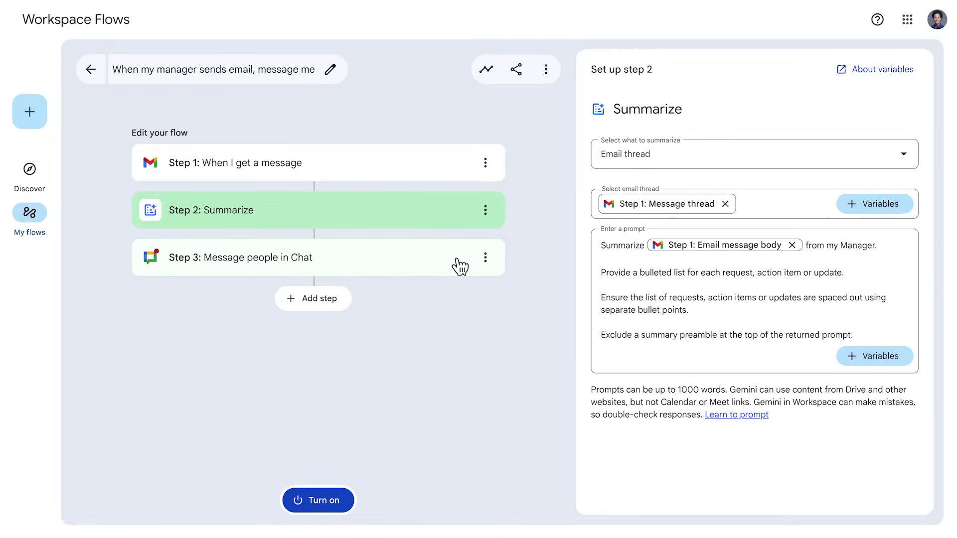
left_click(460, 267)
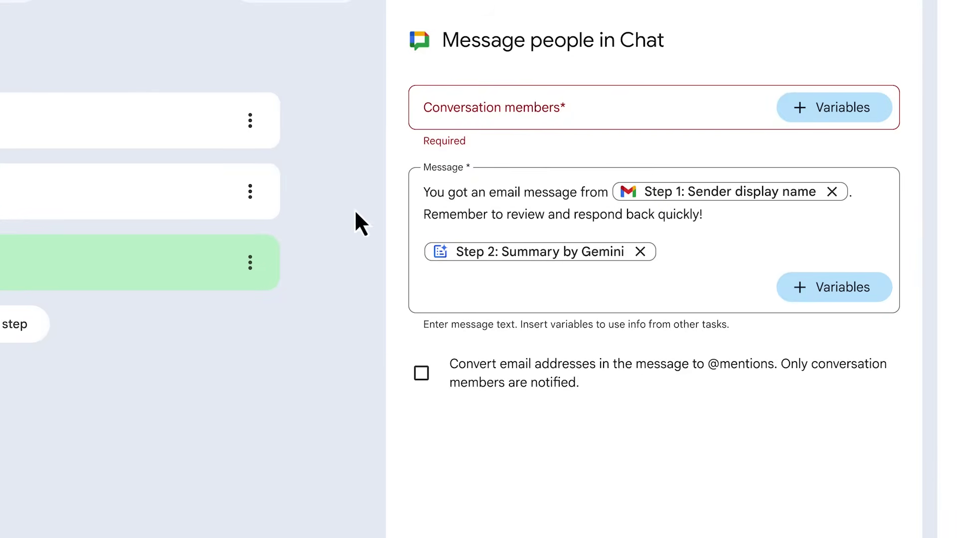
left_click(439, 105)
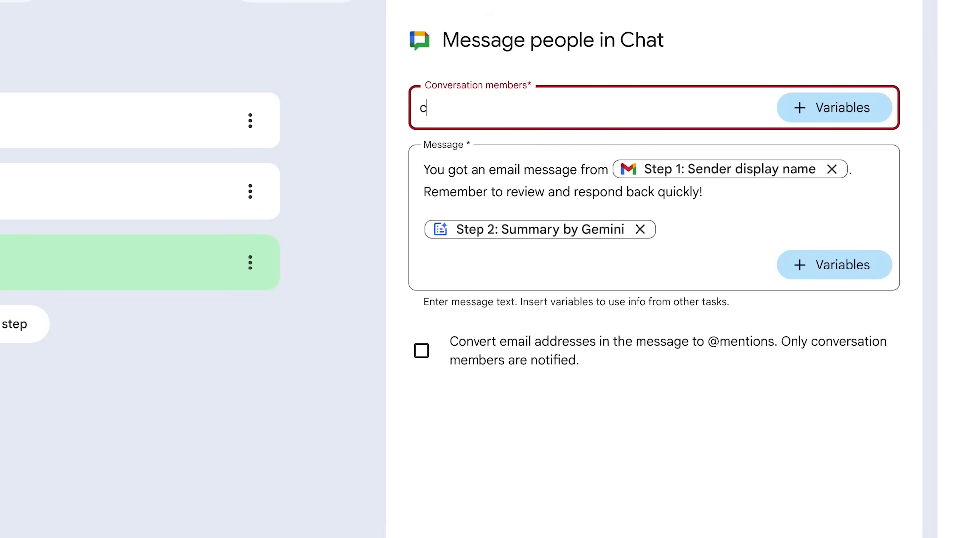
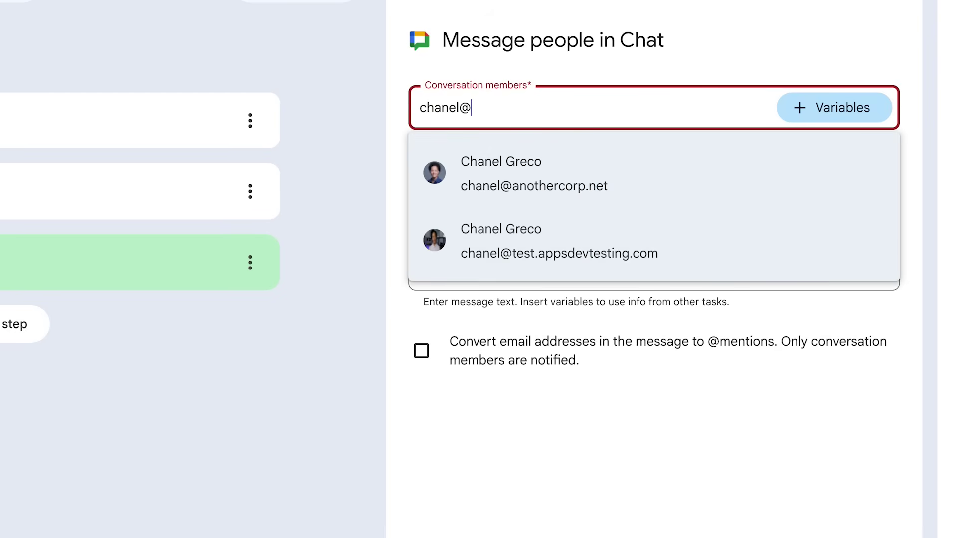
left_click(554, 198)
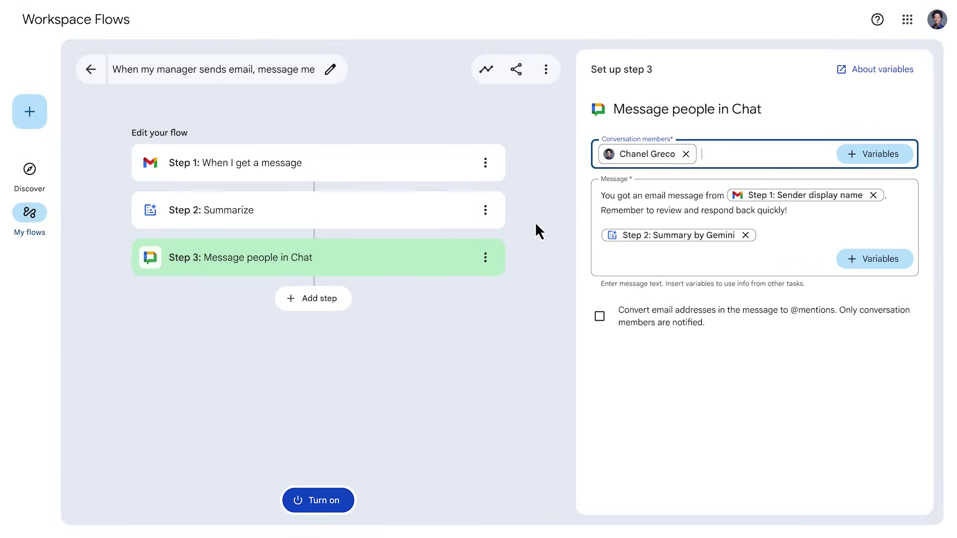
left_click(341, 303)
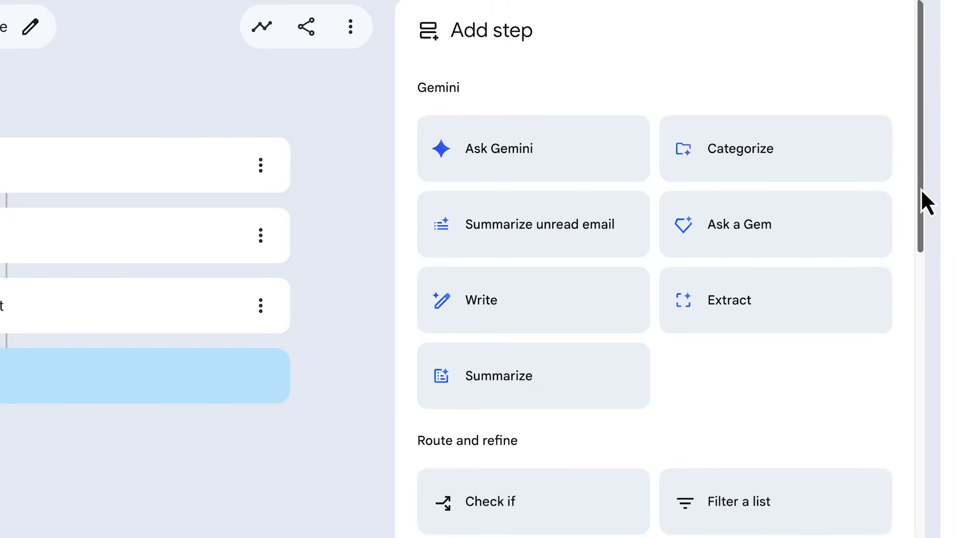
Turn the manager-email flow on and check its Complete run in Gmail's Flows Activity tab
left_click_drag(920, 193, 938, 537)
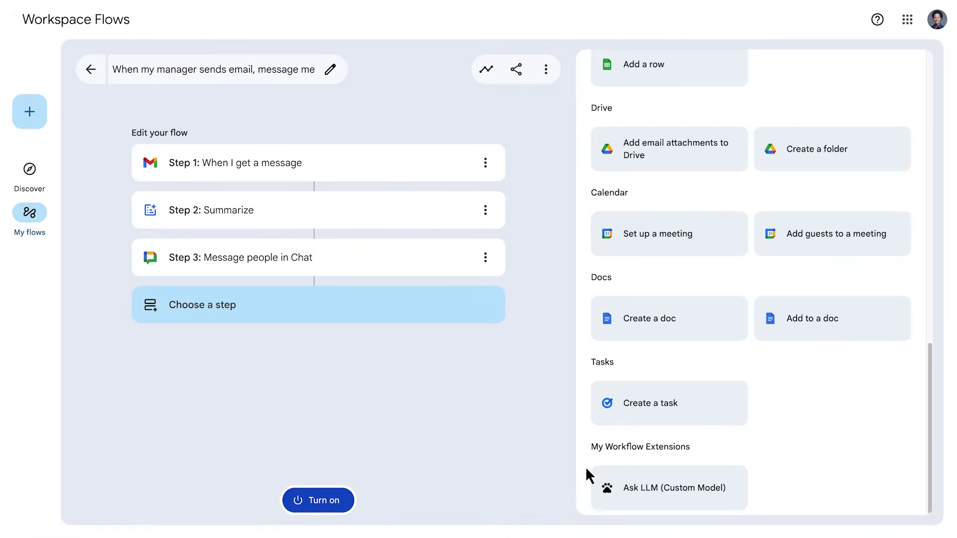
left_click(343, 511)
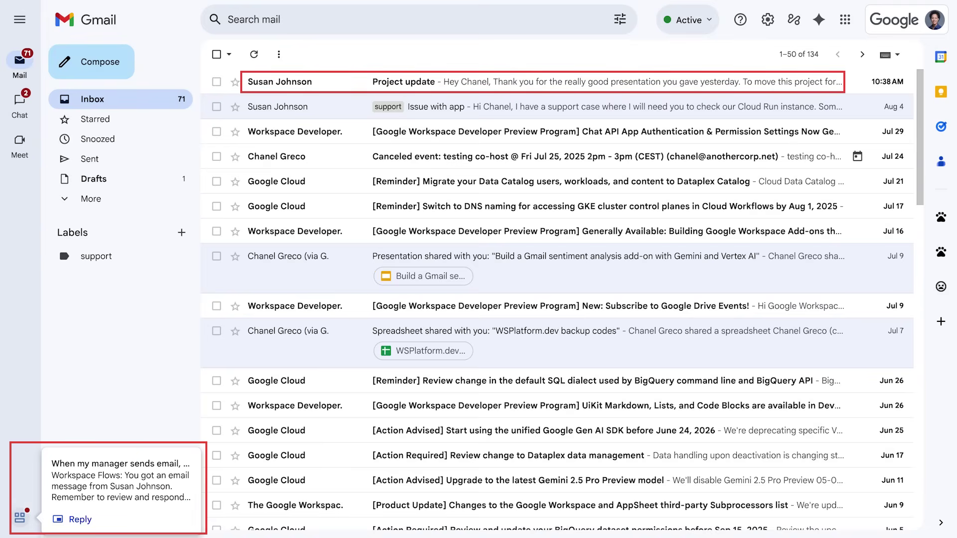
left_click(793, 20)
left_click(892, 89)
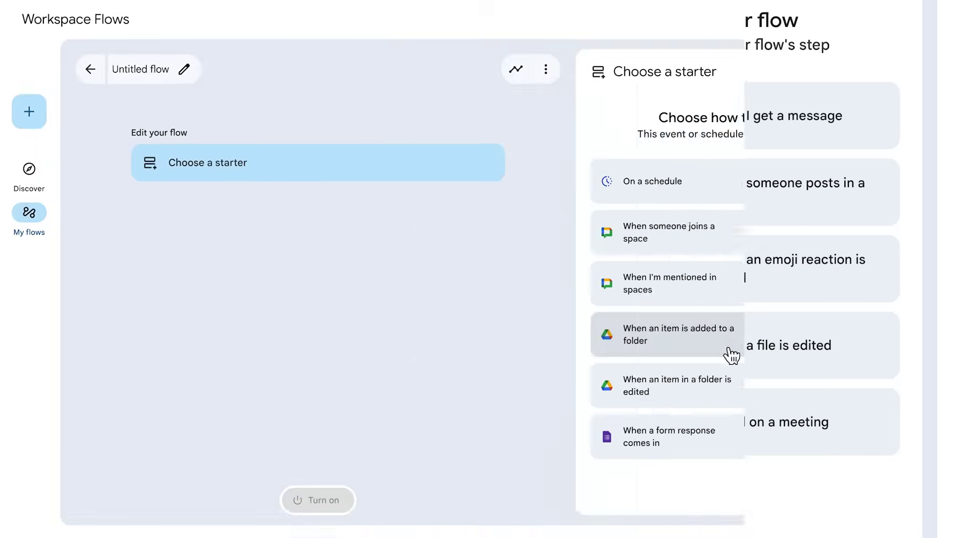
Start the new flow with 'When an item is added to a folder' and turn it on
left_click(731, 355)
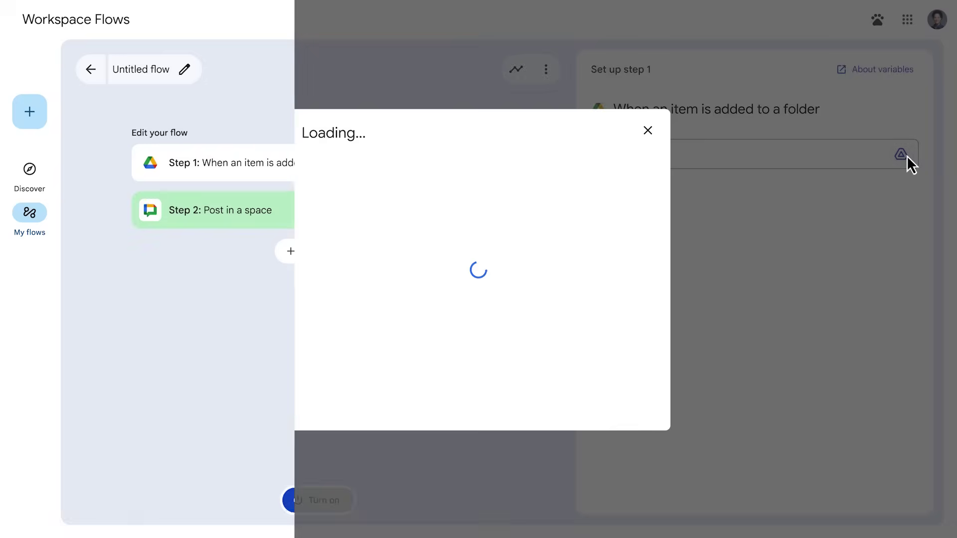
left_click(346, 509)
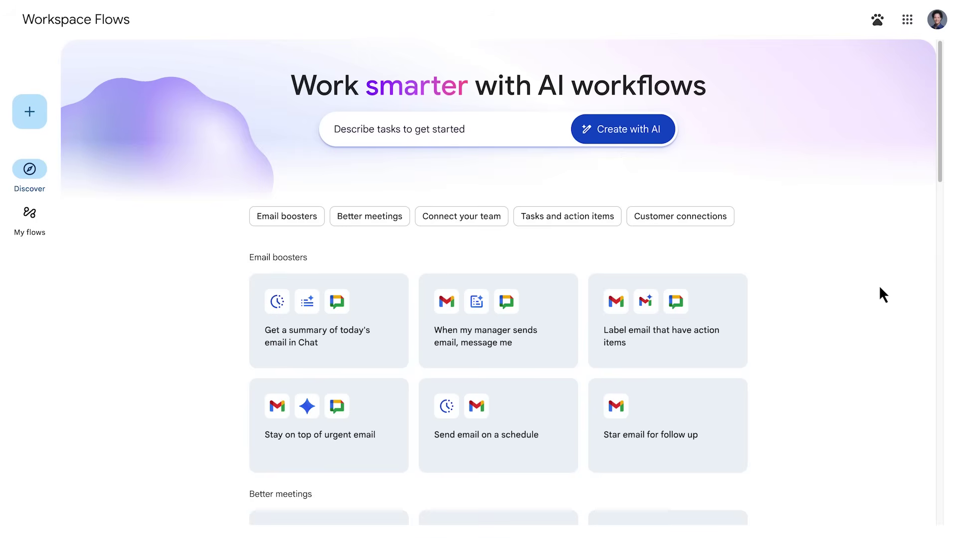
Scroll the Discover page down to the tutorial and documentation links
left_click_drag(942, 160, 955, 524)
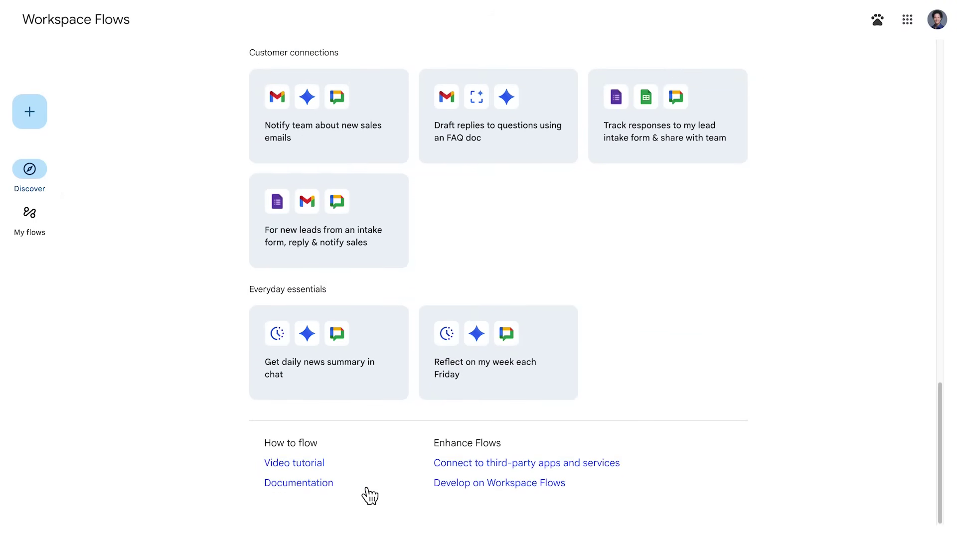